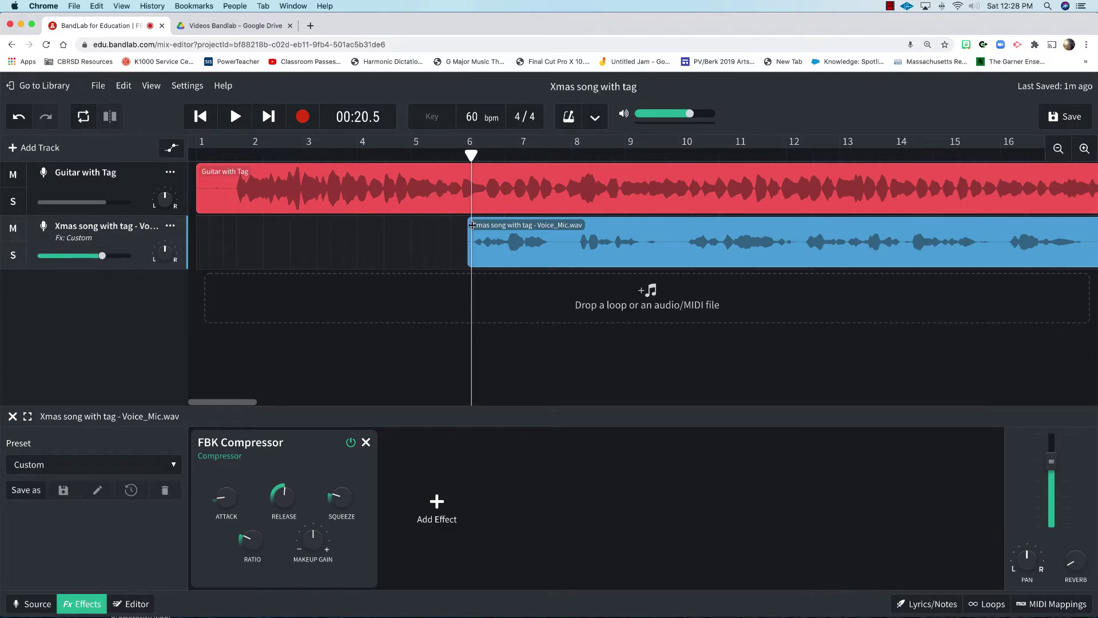
- Show track automation and raise the voice track's FBK Compressor makeup gain at an automation point just before the clip starts
mouse_move(112, 254)
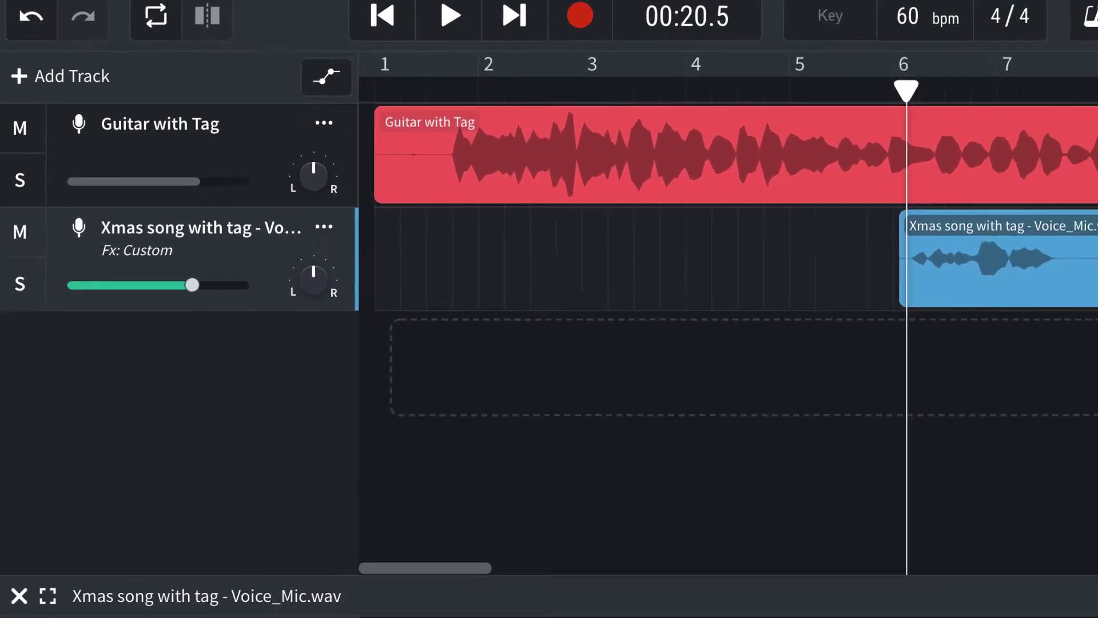
mouse_move(478, 507)
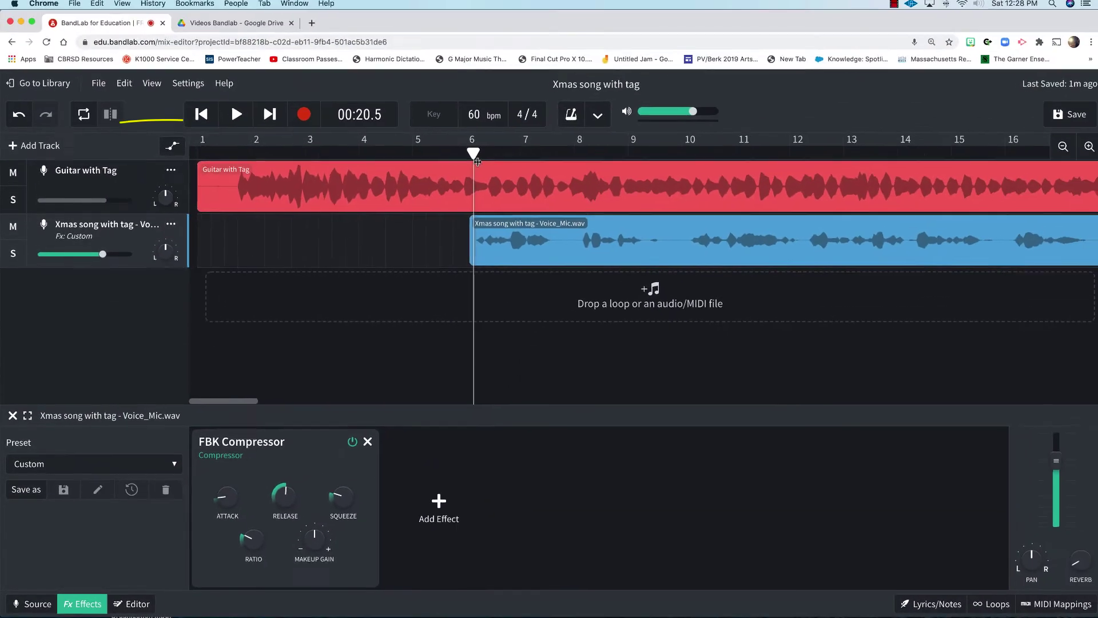
click(474, 155)
click(171, 147)
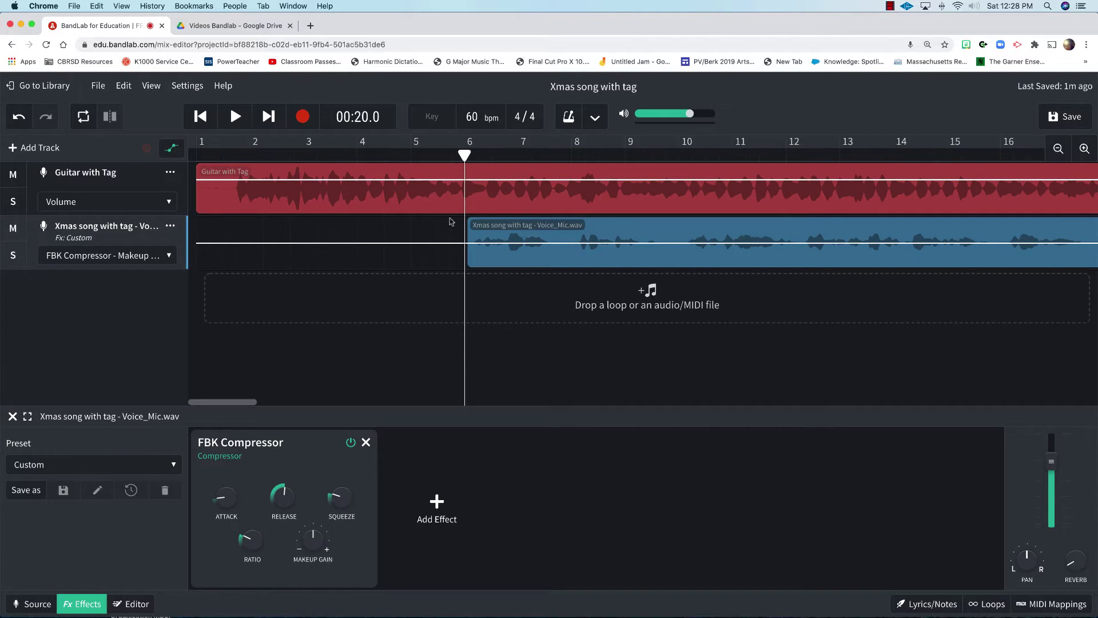
drag(457, 246, 458, 243)
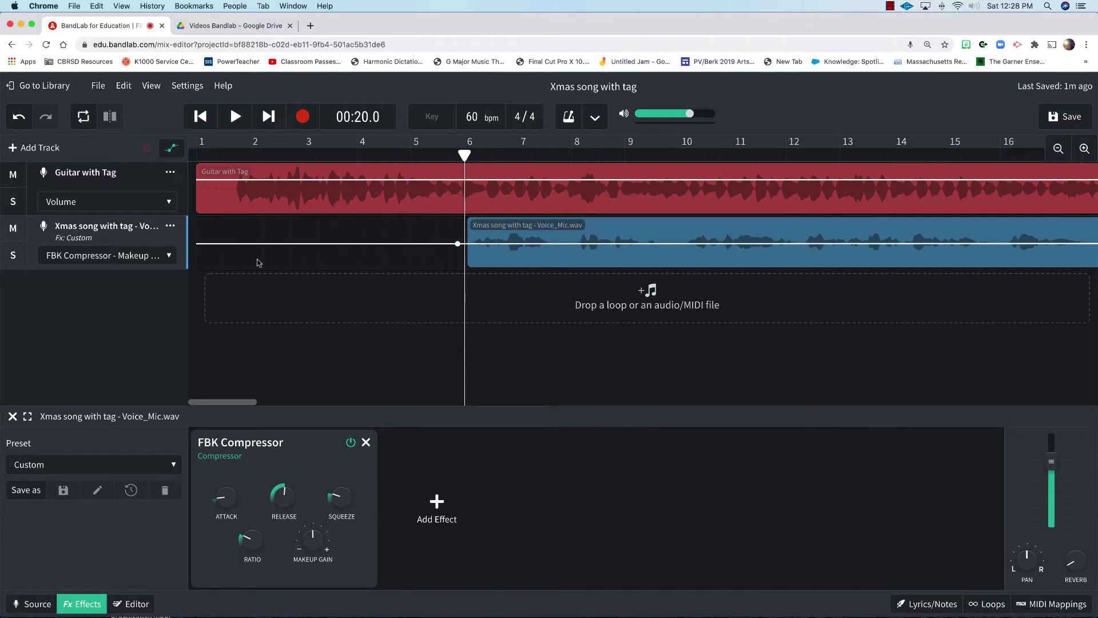
click(468, 244)
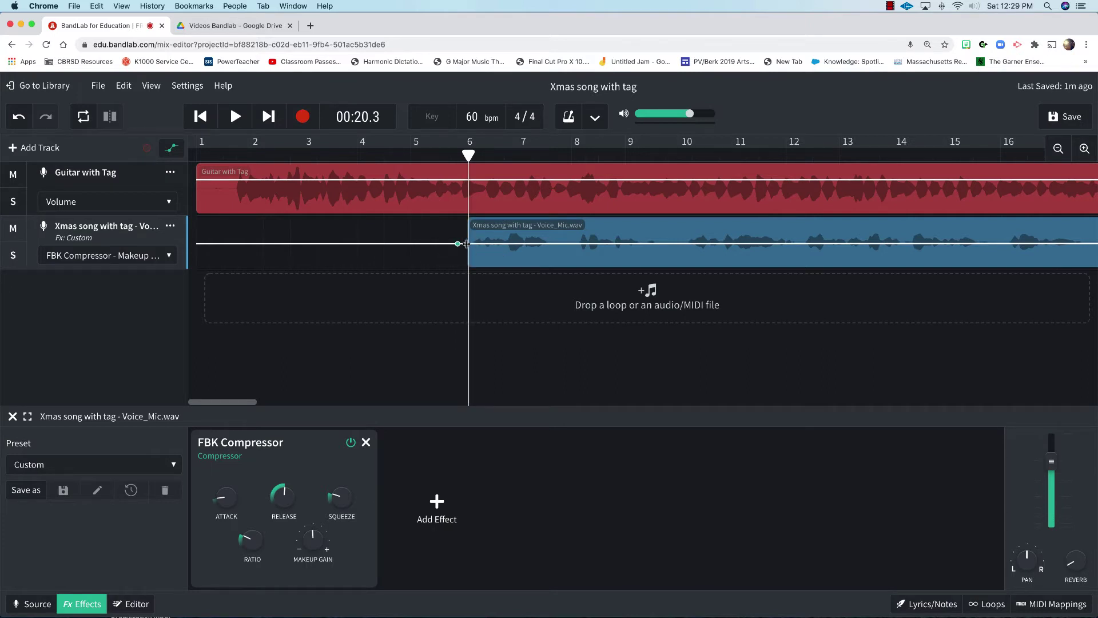
mouse_move(459, 246)
drag(459, 246, 460, 236)
- Play the mix briefly from 00:19.0 to hear the voice with the raised makeup gain
click(451, 154)
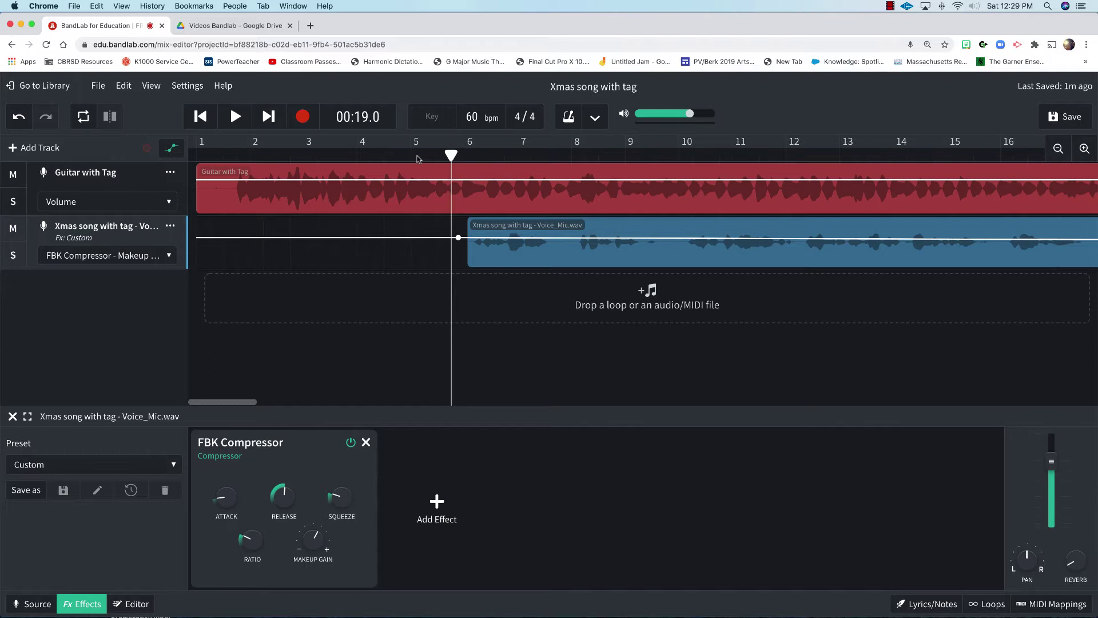
key(space)
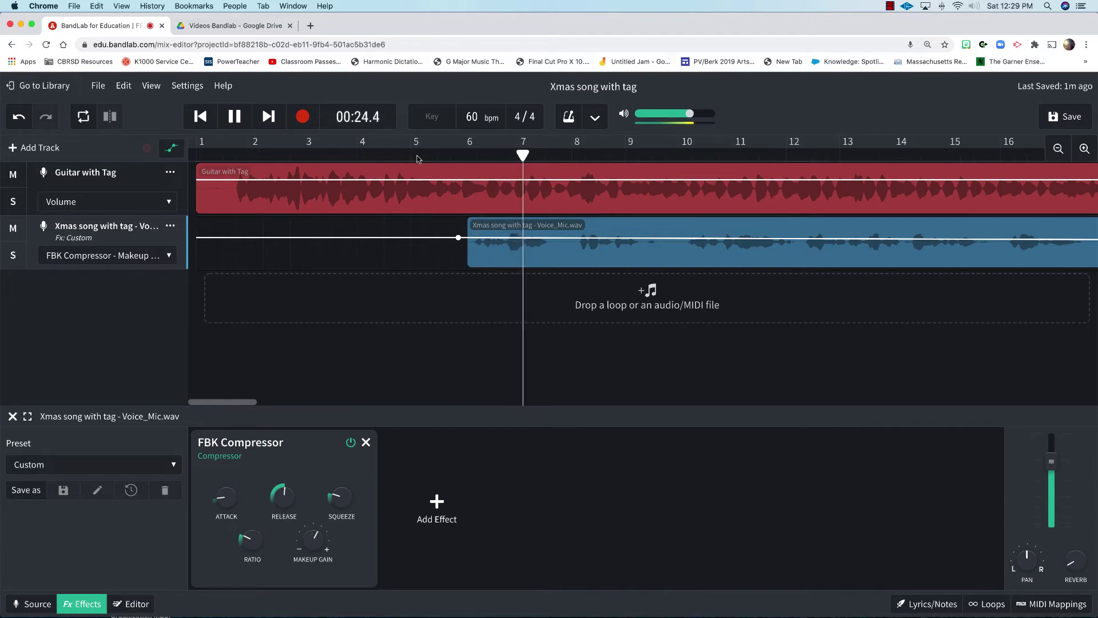
key(space)
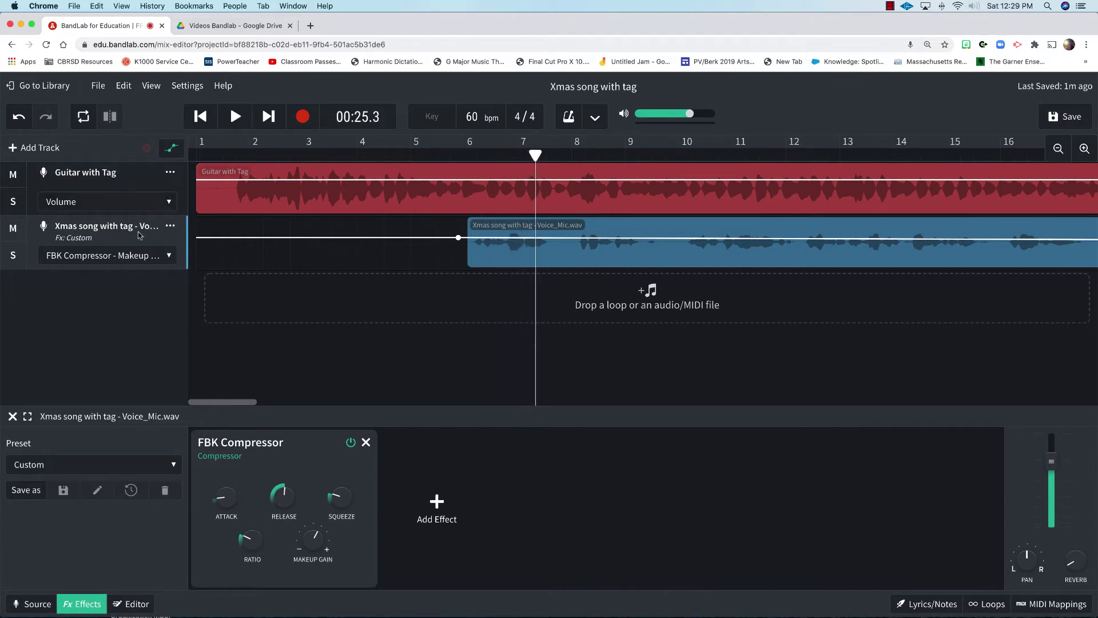
- Automate the voice track's Volume at +1.6 dB from just before its clip, audition it, and hide the track automation
click(152, 262)
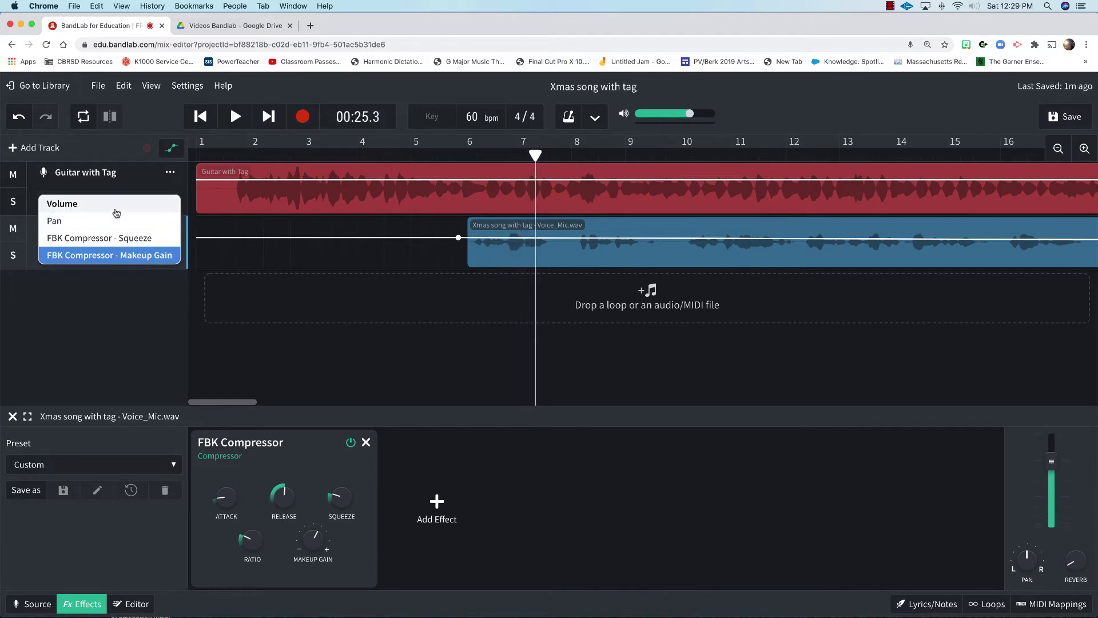
click(117, 208)
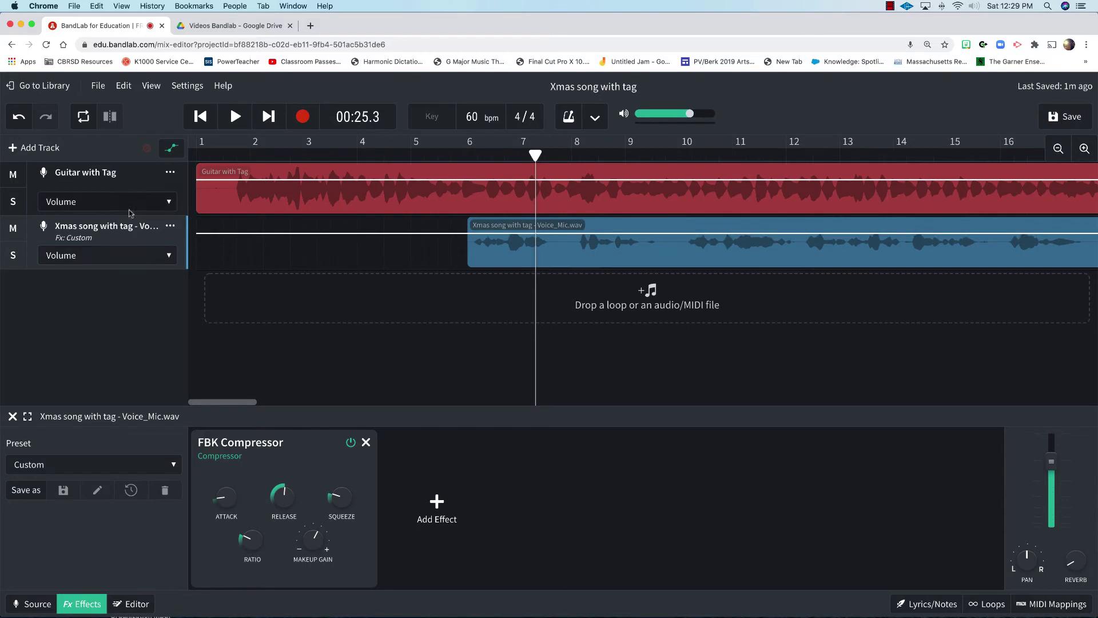
click(462, 235)
drag(464, 235, 463, 230)
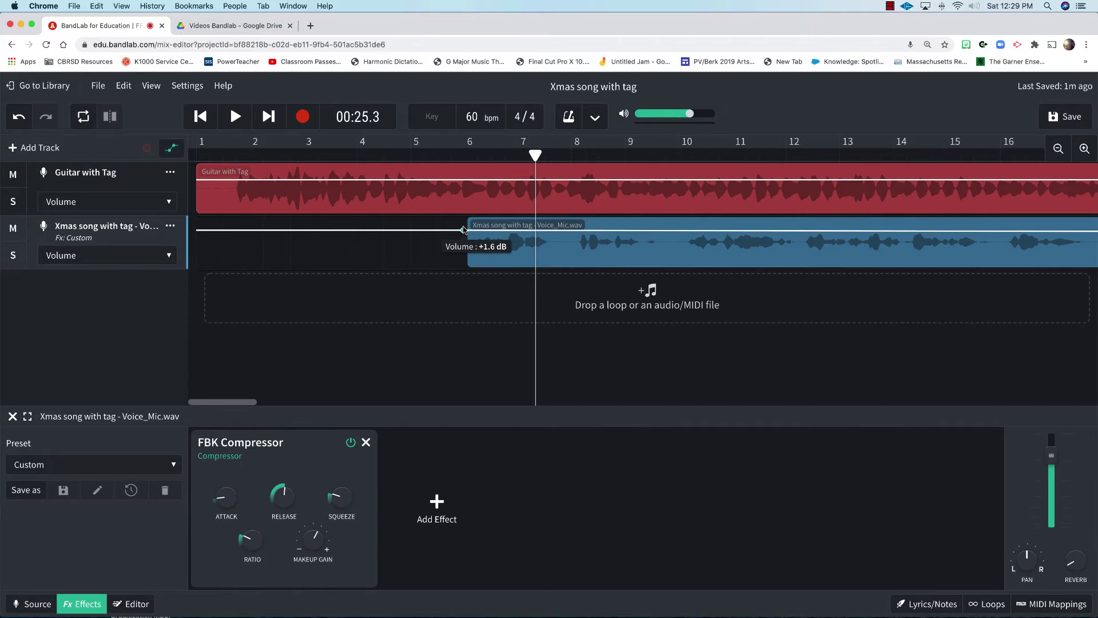
key(space)
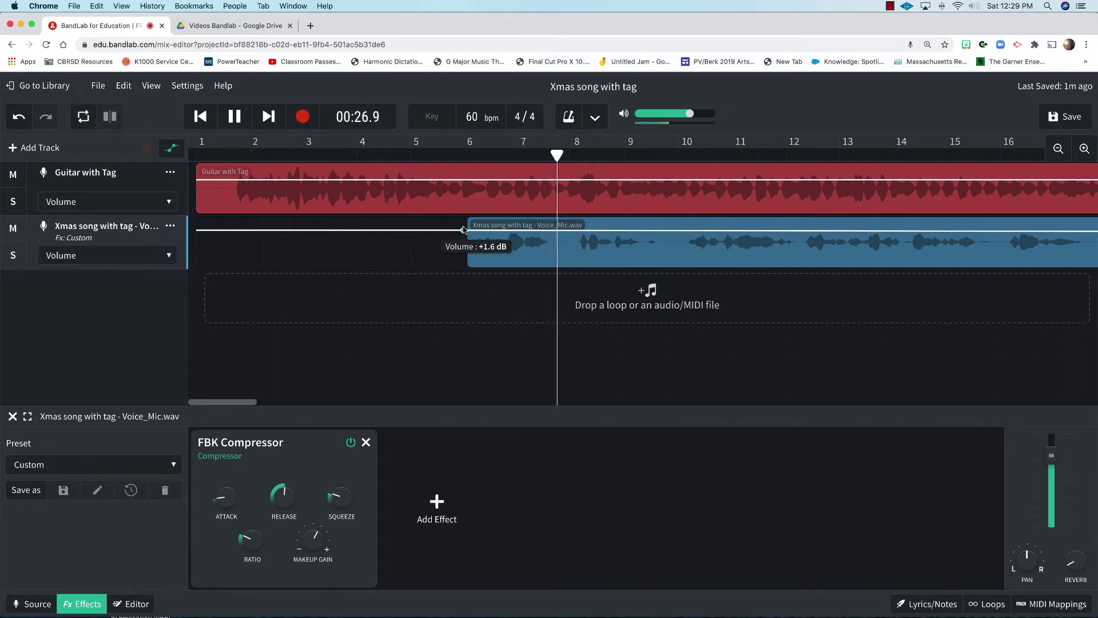
key(space)
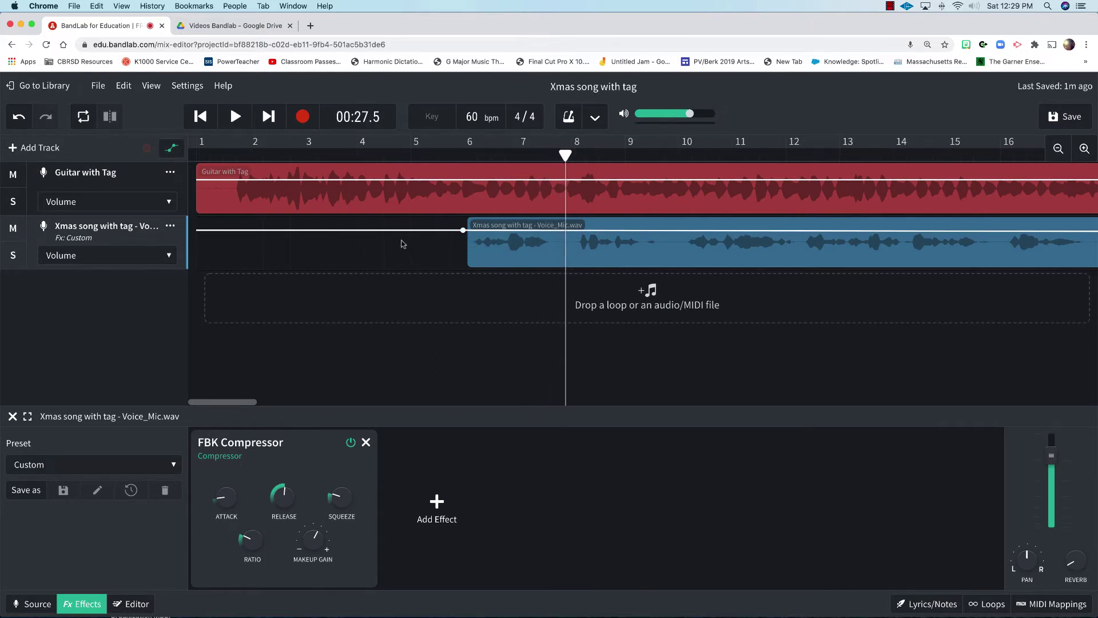
click(169, 149)
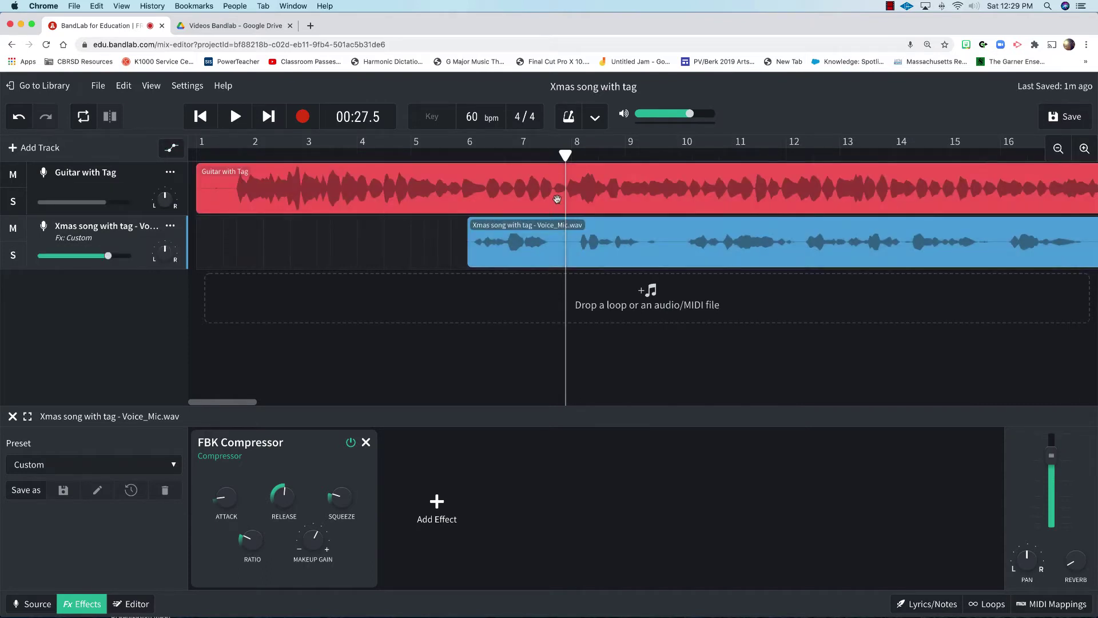
- Move the playhead back near the start of the vocals and add a Graphic EQ effect to the voice track
drag(565, 156, 479, 168)
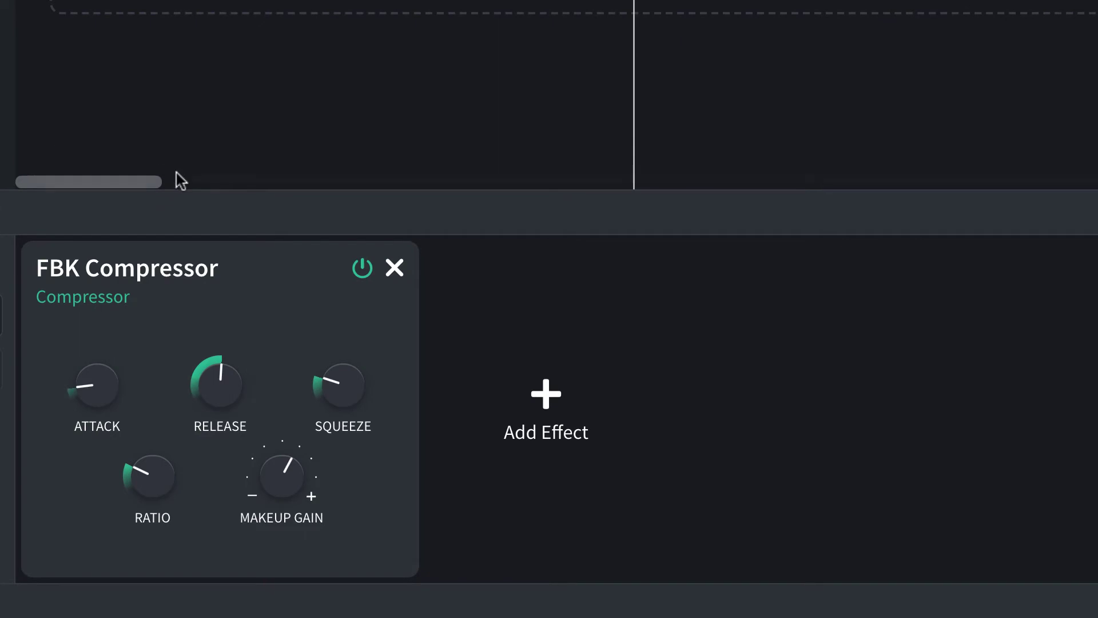
click(541, 404)
mouse_move(542, 405)
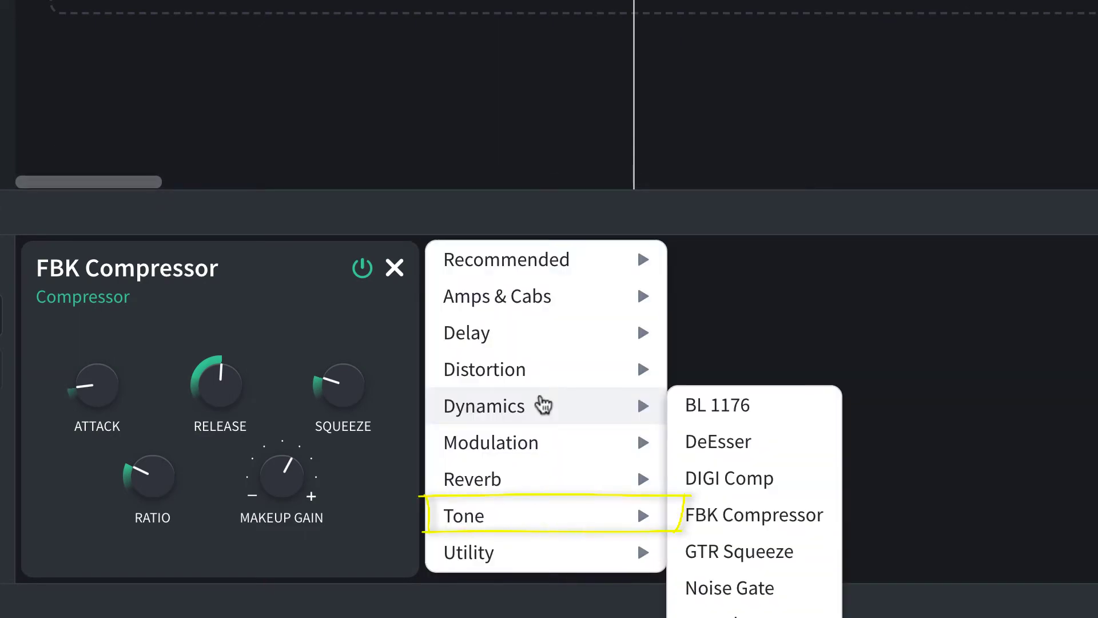
mouse_move(511, 511)
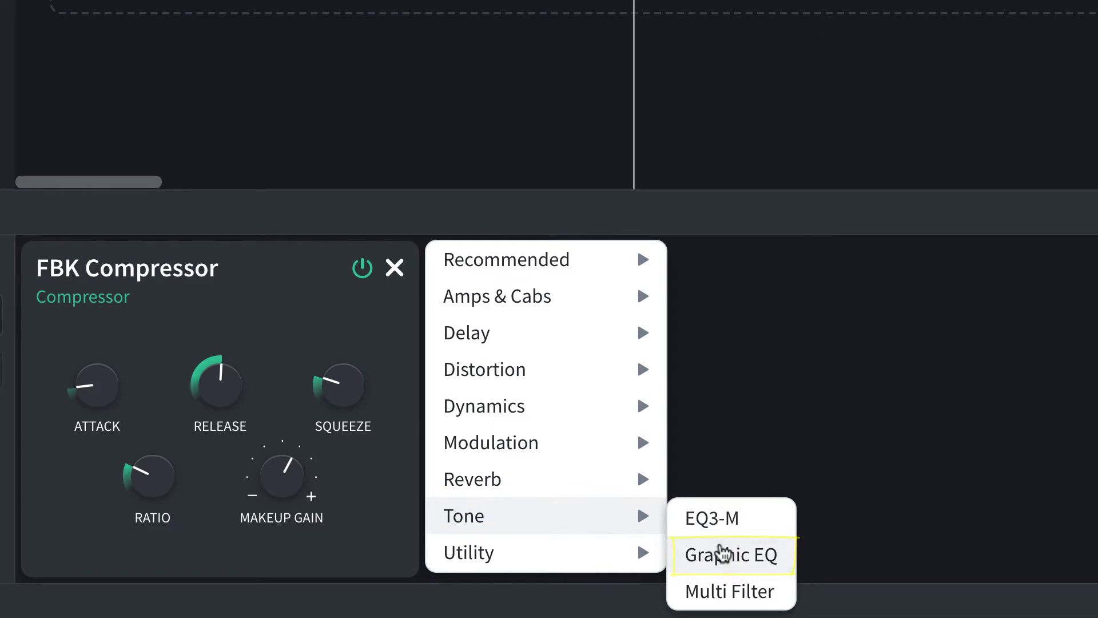
click(723, 553)
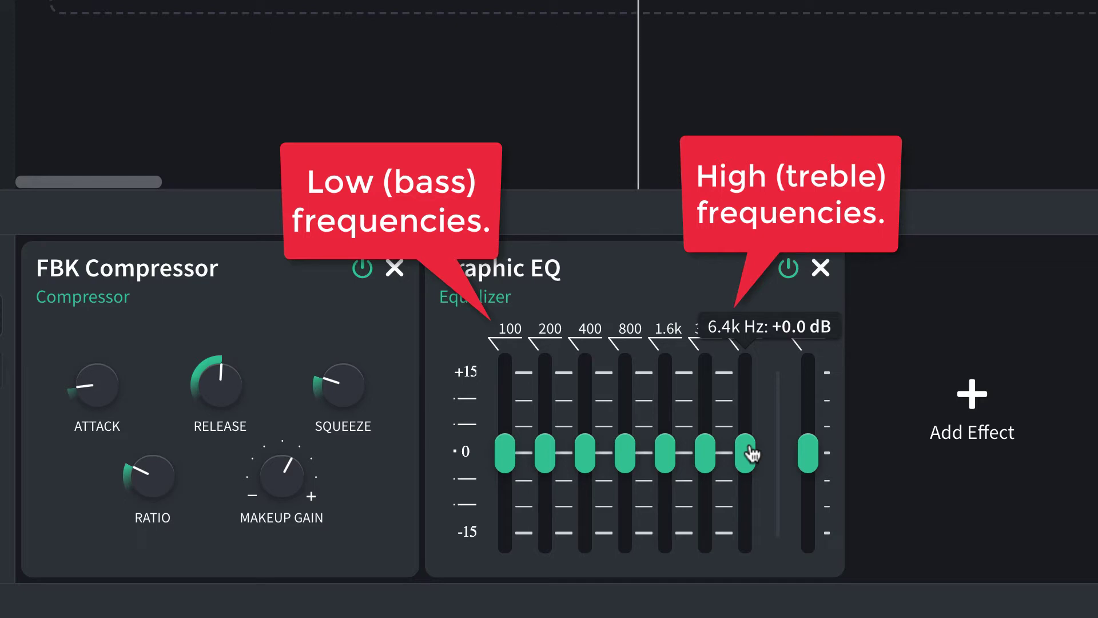
- Boost the voice's treble in the Graphic EQ, with 6.4 kHz at about +7 dB and 3.2 kHz at about +4 dB
drag(751, 453, 745, 388)
mouse_move(714, 443)
mouse_down()
mouse_move(704, 386)
mouse_move(704, 413)
mouse_move(746, 416)
mouse_move(704, 429)
mouse_move(704, 412)
mouse_move(743, 394)
mouse_move(704, 426)
mouse_move(704, 450)
mouse_up()
mouse_move(745, 413)
mouse_down()
mouse_move(746, 459)
mouse_move(745, 415)
mouse_up()
drag(705, 447, 706, 433)
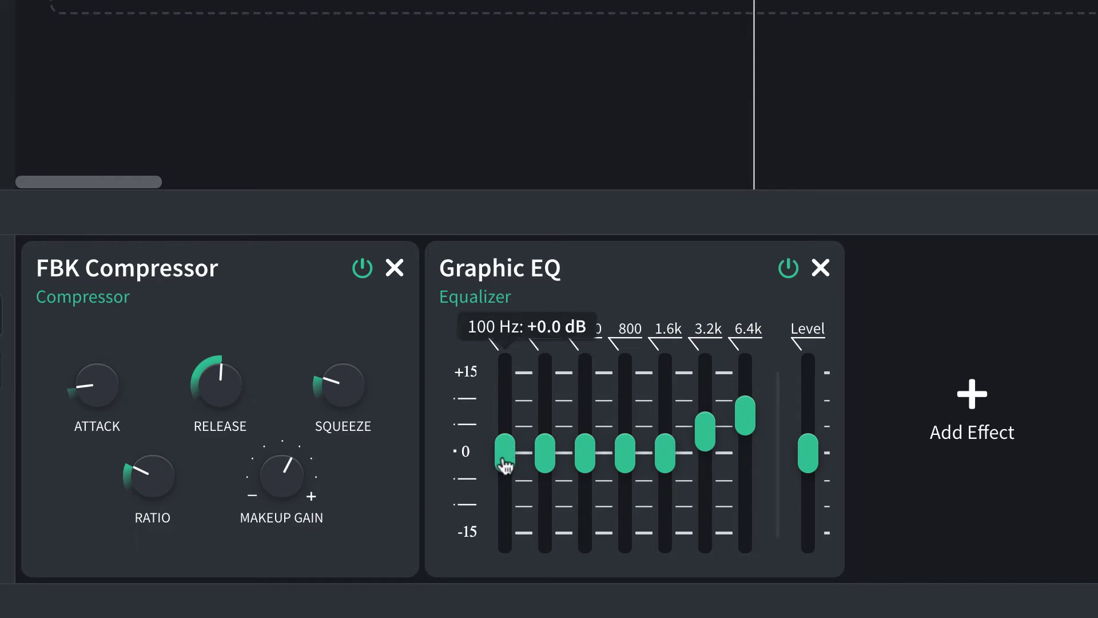
- Boost the voice's bass in the Graphic EQ, with 100 Hz at about +5 dB and 200 Hz at about +2 dB
drag(504, 457, 504, 404)
drag(538, 442, 535, 352)
drag(512, 395, 512, 379)
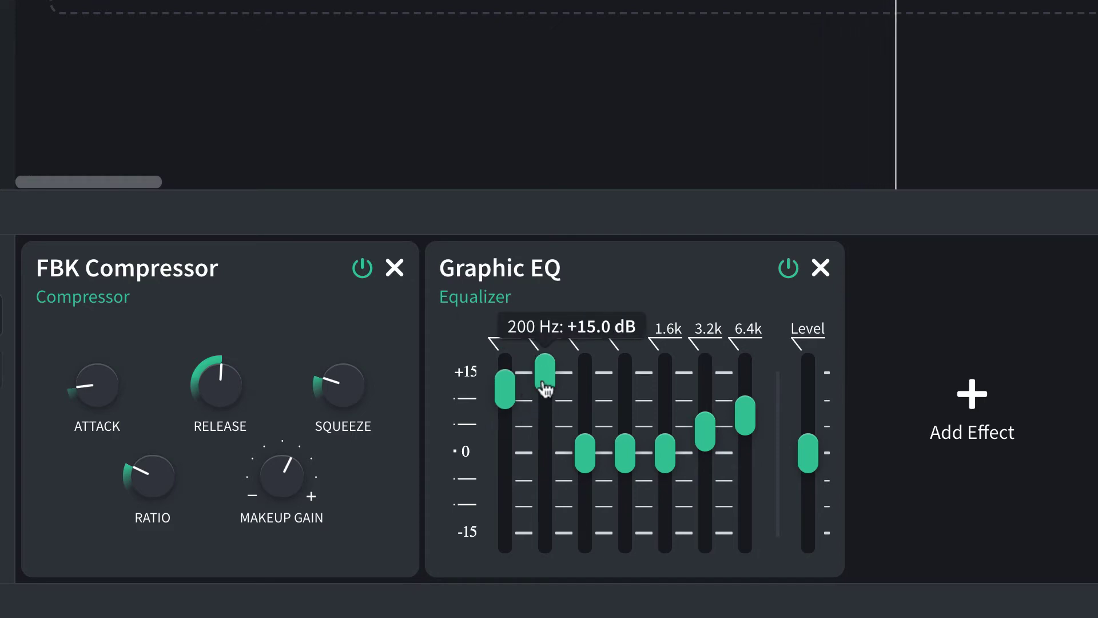
drag(546, 389, 538, 446)
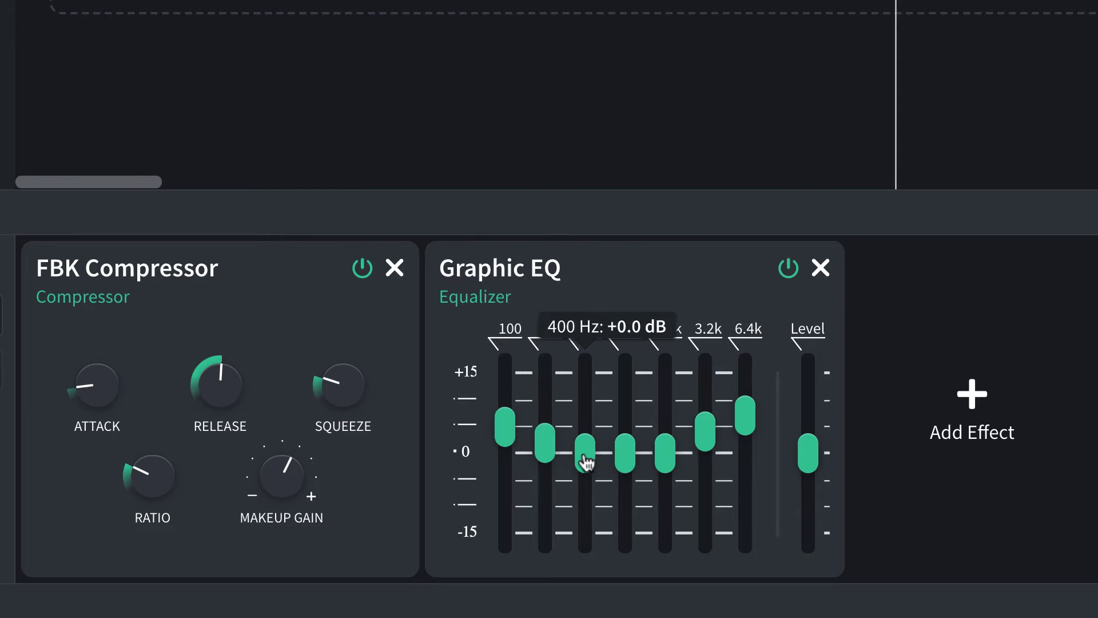
- Try cutting the Graphic EQ's 400 Hz, 800 Hz and 1.6 kHz bands to about -15 dB
drag(586, 462, 589, 558)
drag(625, 448, 625, 568)
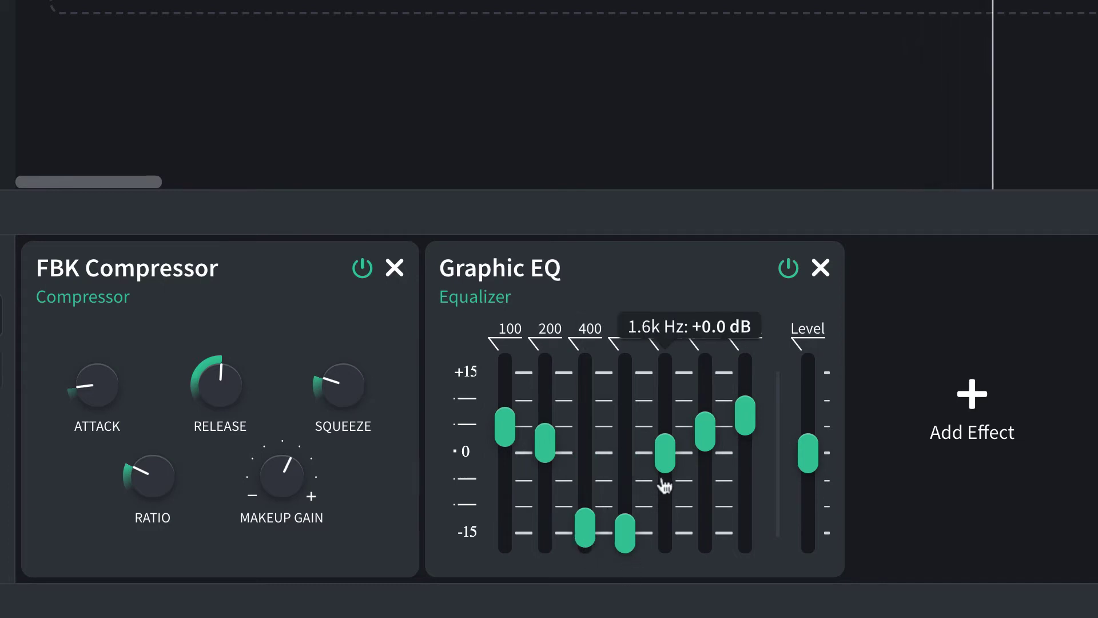
drag(662, 483, 663, 586)
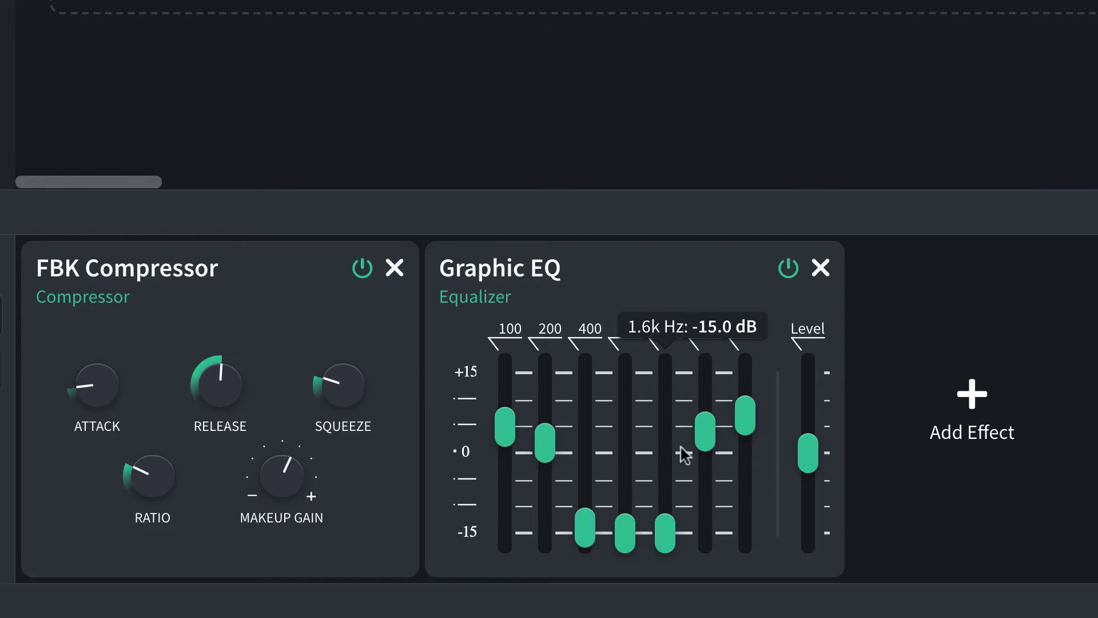
- Set the Graphic EQ's 1.6 kHz band to -1 dB and its 400 Hz and 800 Hz bands to about -3 dB
drag(661, 535, 668, 467)
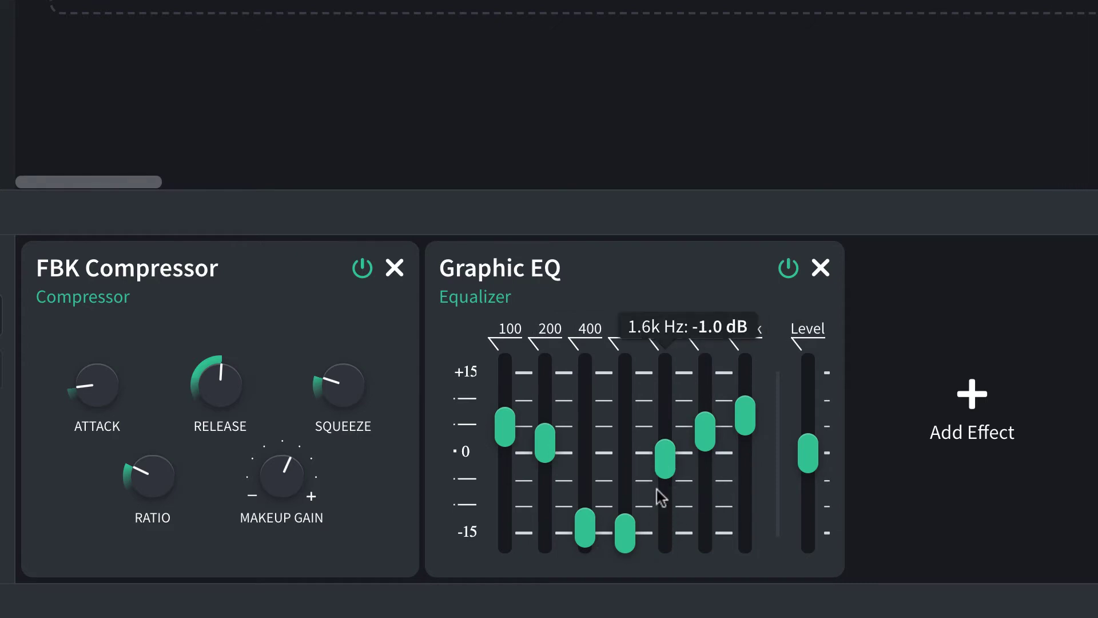
drag(625, 535, 625, 485)
drag(585, 529, 595, 434)
drag(625, 483, 584, 453)
- Fine-tune the EQ to about +3 dB at 100 Hz, 0 at 200 Hz, -4 at 400 Hz, -2 at 800 Hz and 1.6 kHz, Level +6
drag(807, 451, 806, 431)
drag(625, 436, 505, 420)
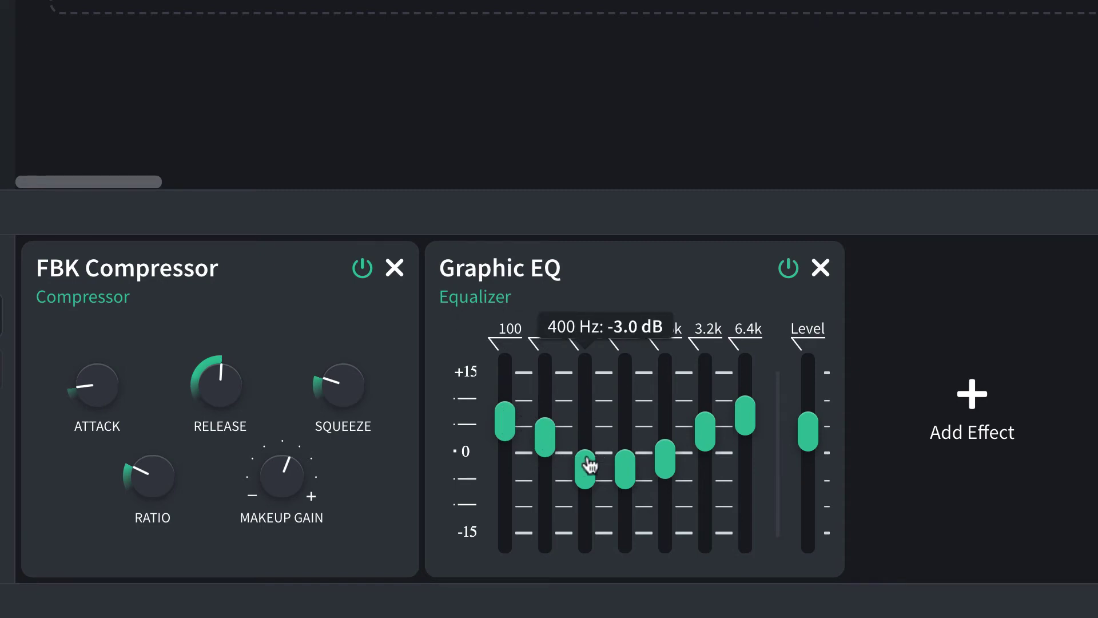
drag(589, 466, 588, 450)
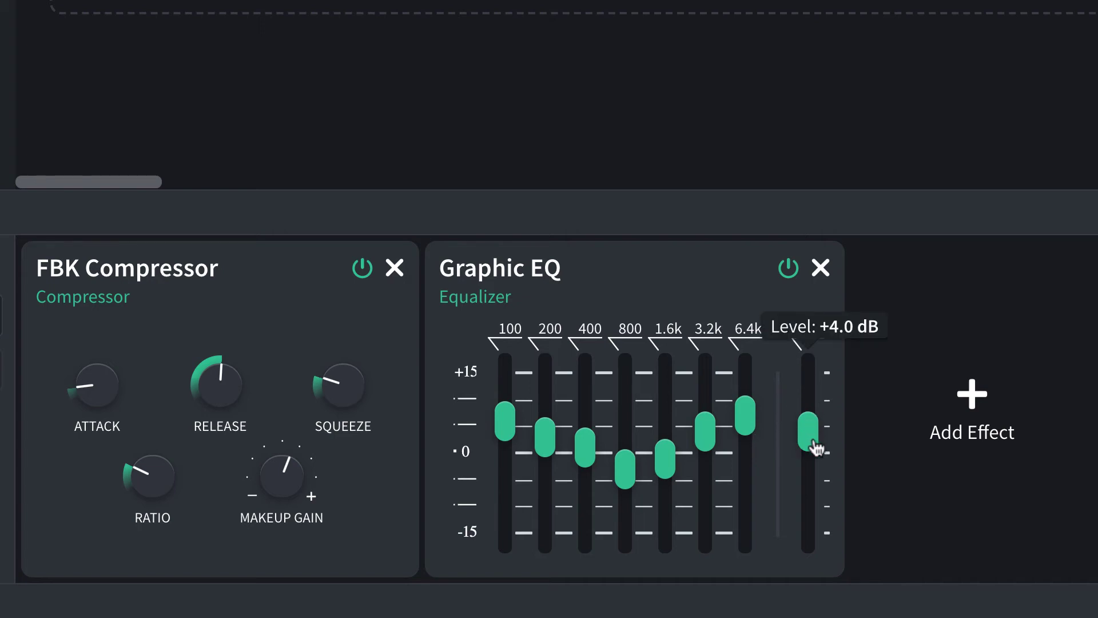
drag(815, 448, 814, 414)
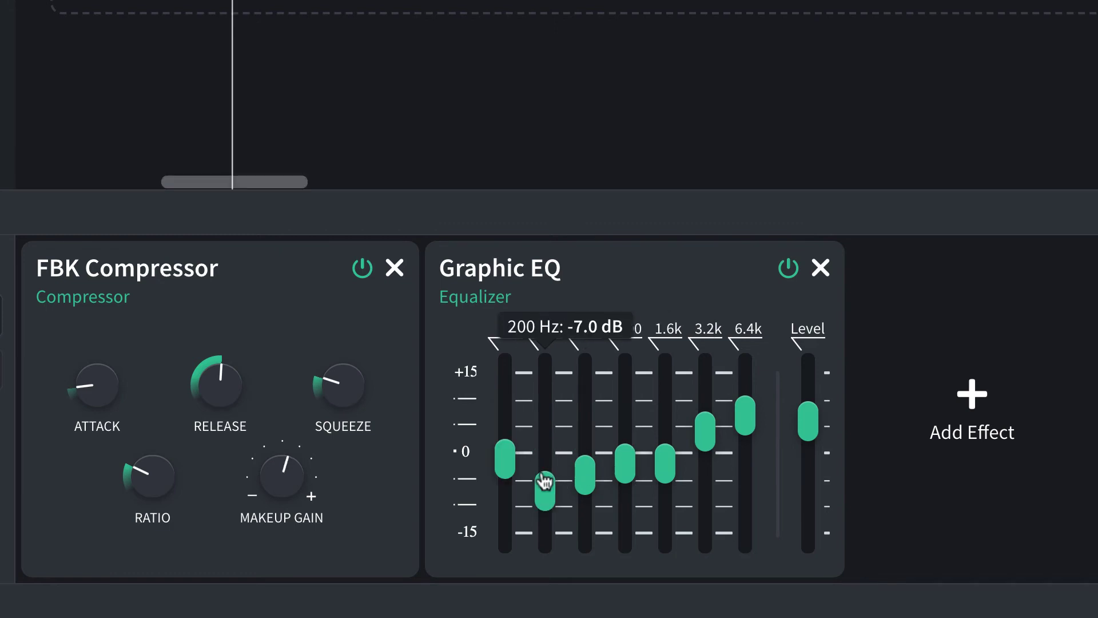
drag(544, 487, 515, 448)
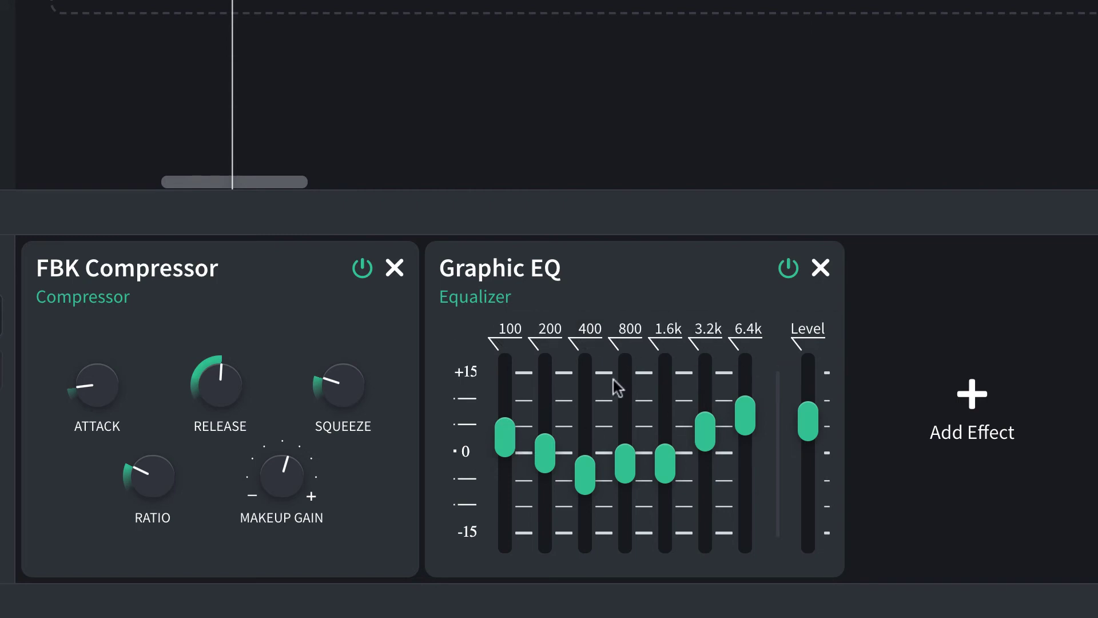
- Compare the voice with and without the Graphic EQ by bypassing it repeatedly during playback, leaving it enabled
click(788, 269)
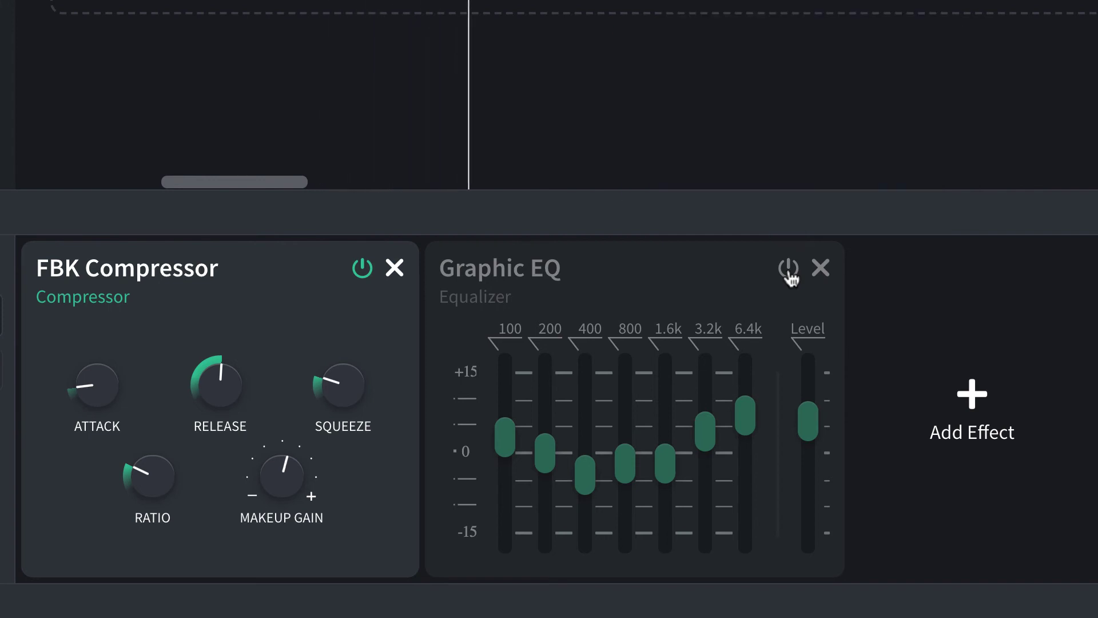
click(789, 269)
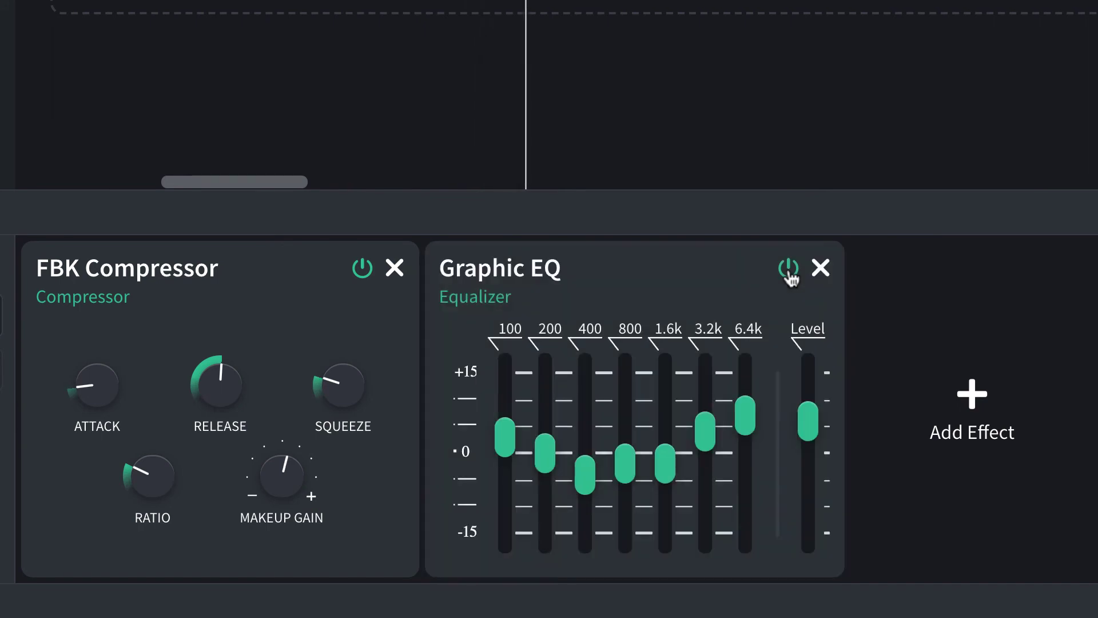
click(789, 269)
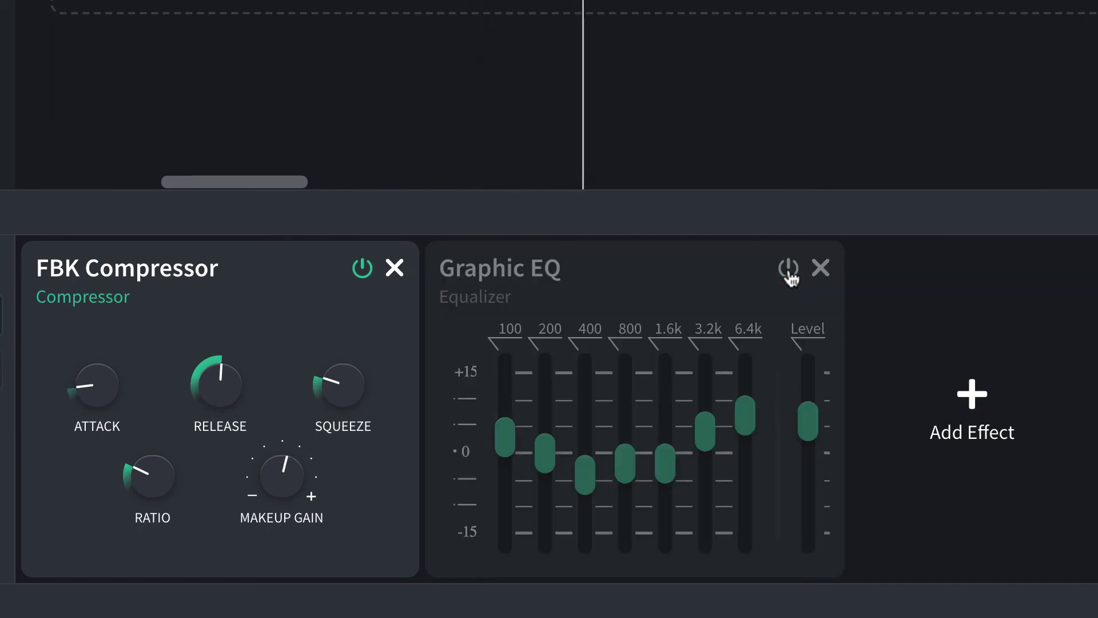
click(789, 268)
click(789, 269)
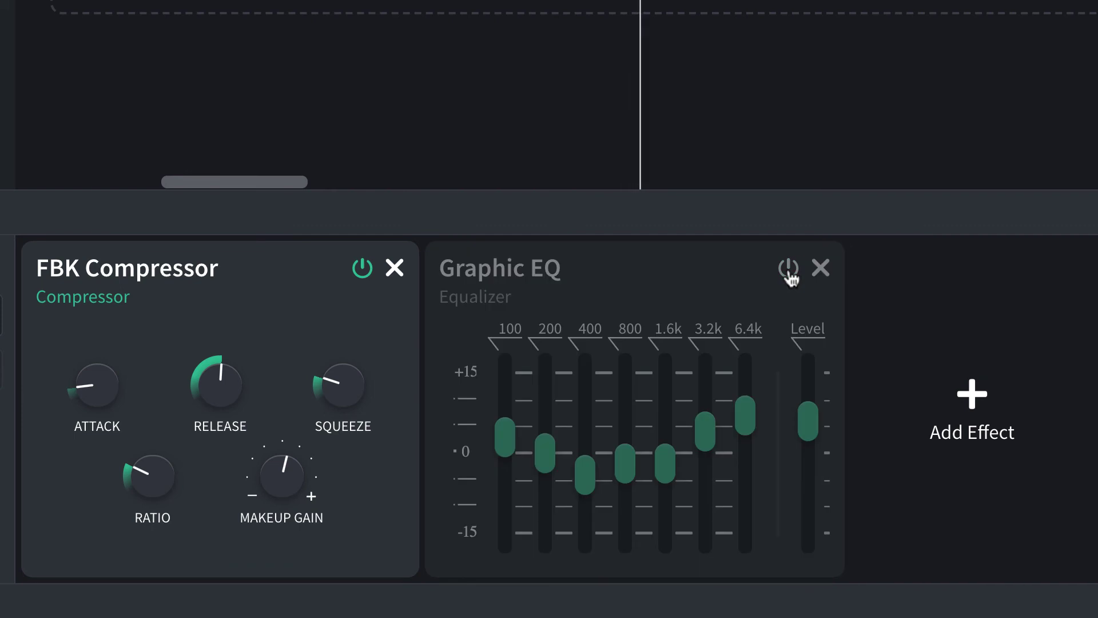
click(789, 269)
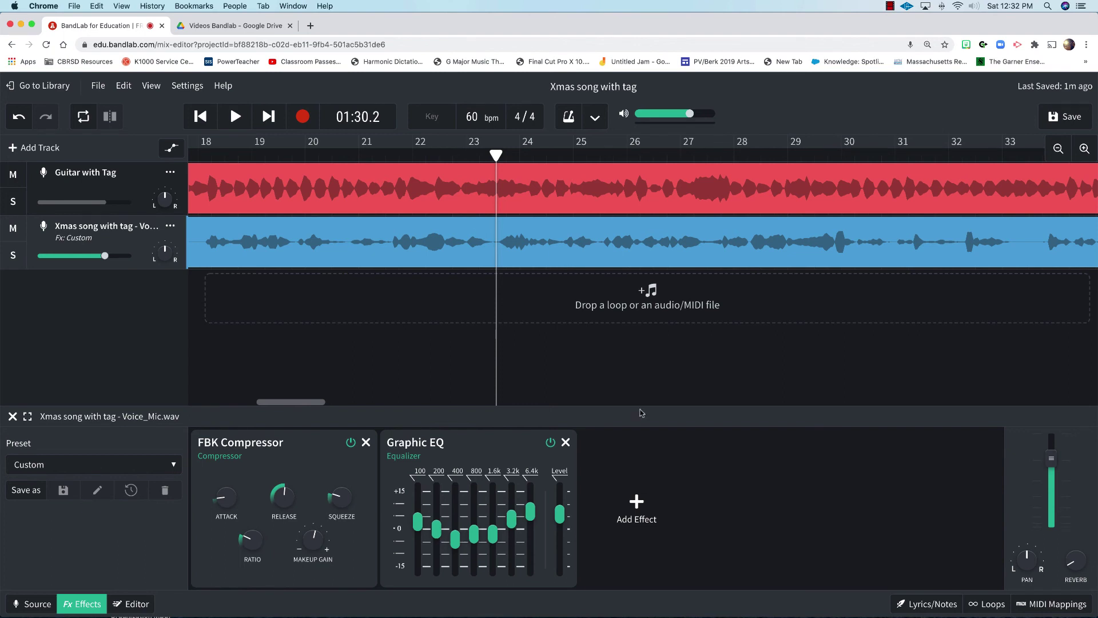
- Look over the reverb effects available for the voice track, and show the Guitar with Tag track's effects instead
click(631, 500)
mouse_move(631, 500)
mouse_move(632, 540)
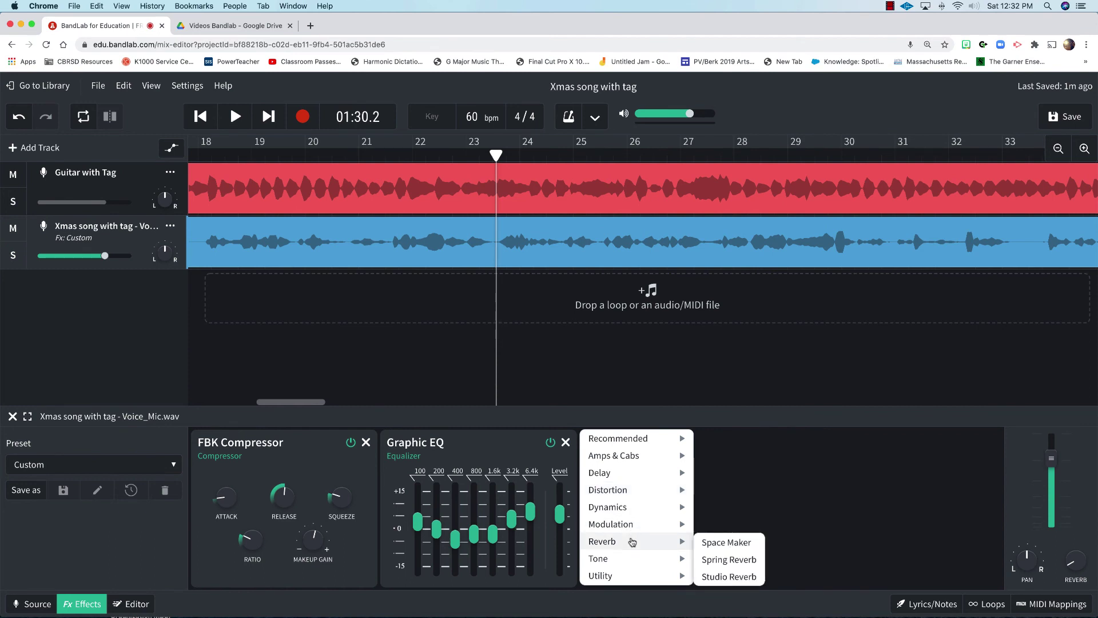
click(124, 192)
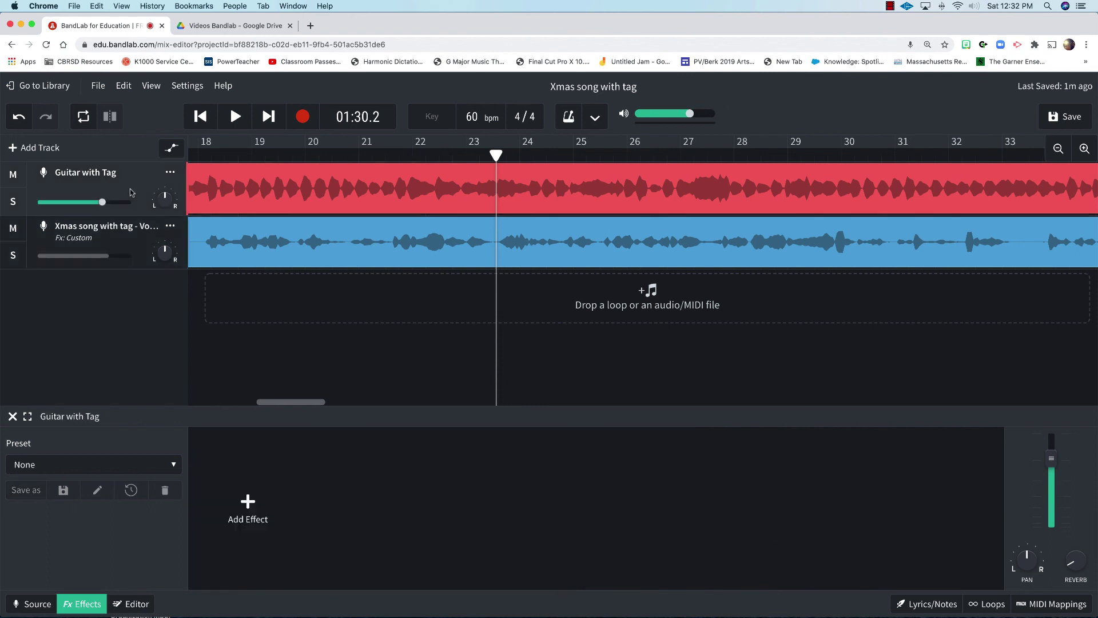
- Raise the Guitar with Tag track's Reverb send to roughly a third of its range, playing short passages before and after the change
click(235, 118)
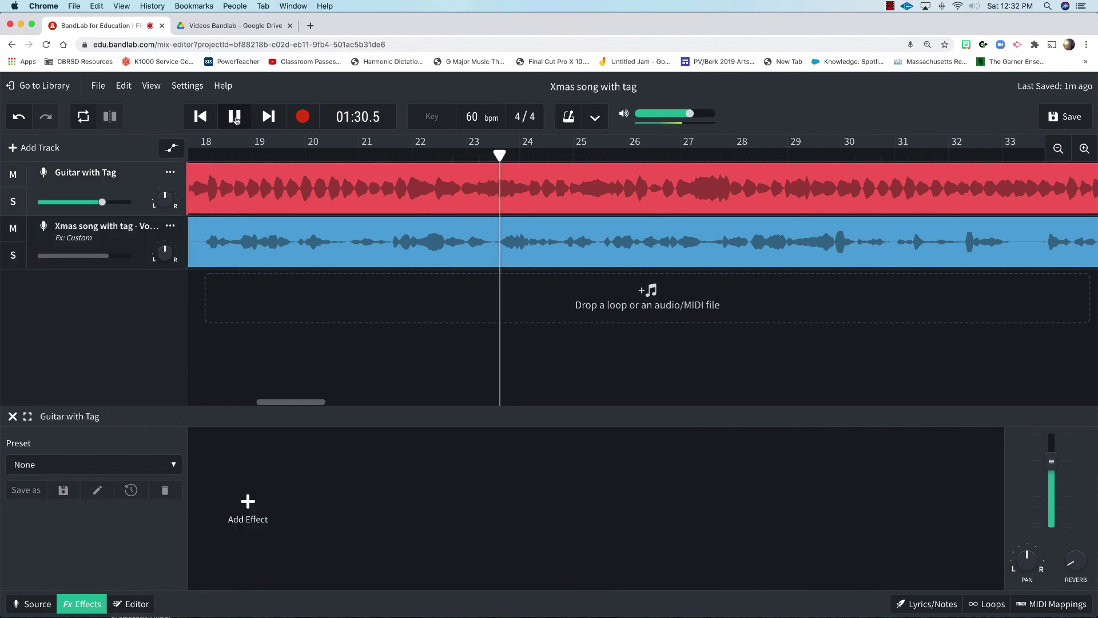
click(235, 117)
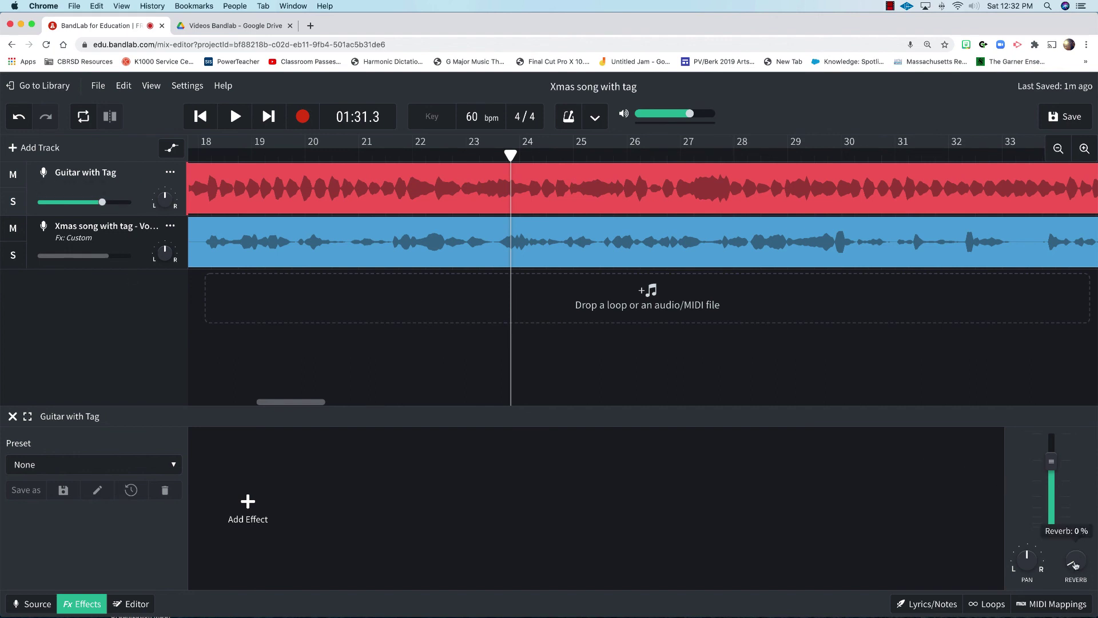
drag(1074, 563, 1075, 504)
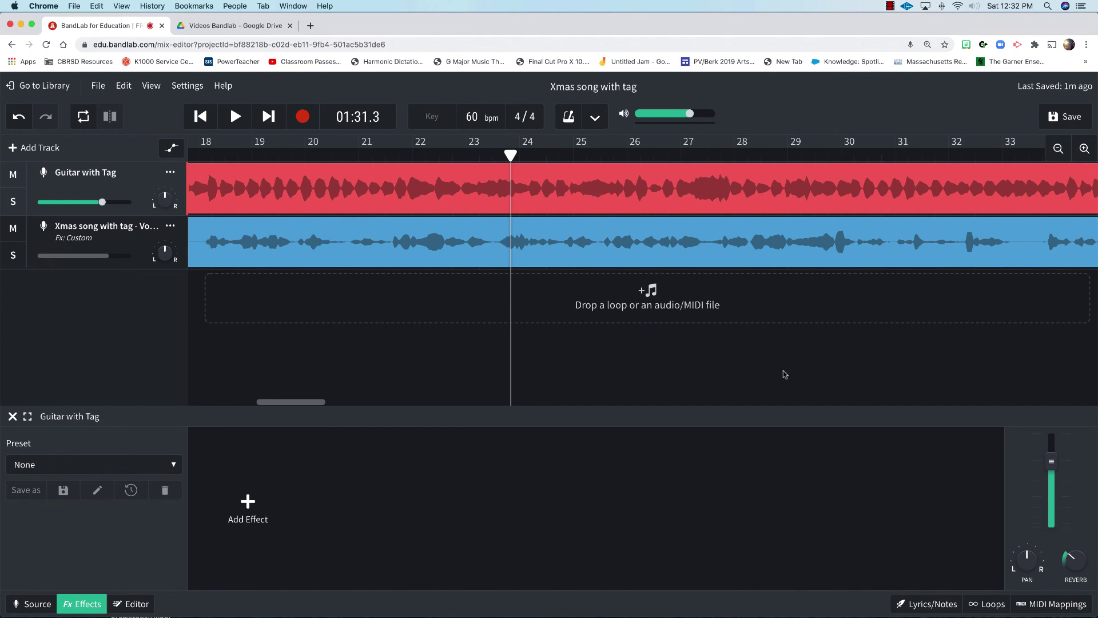
key(space)
key(space)
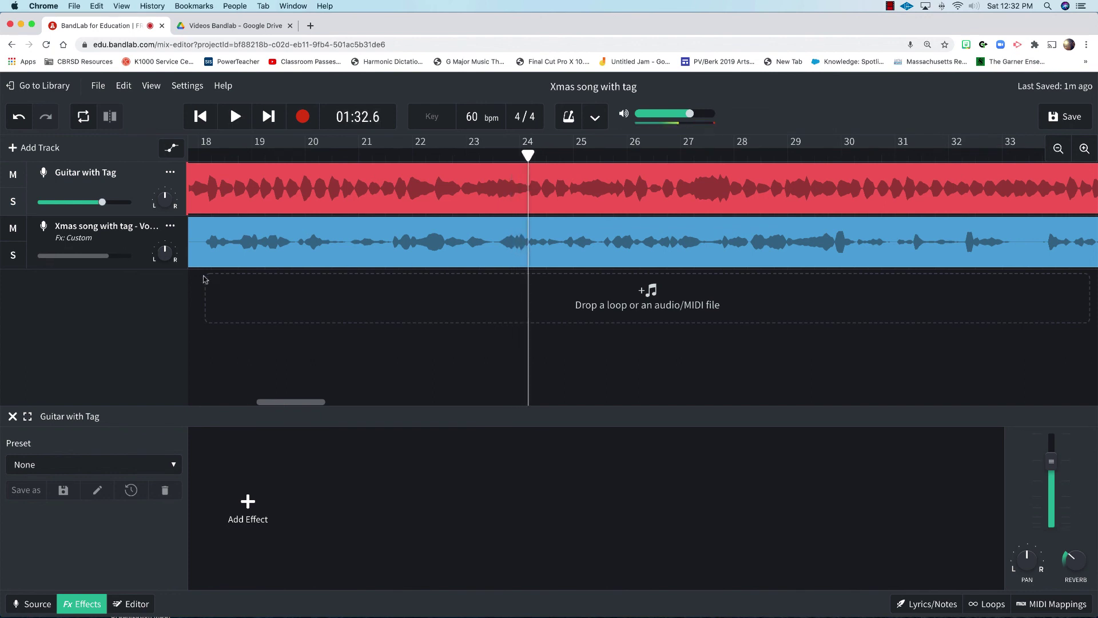
- Raise the Xmas song voice track's Reverb send to roughly a third of its range and play a short passage of the mix
click(142, 255)
mouse_move(1073, 555)
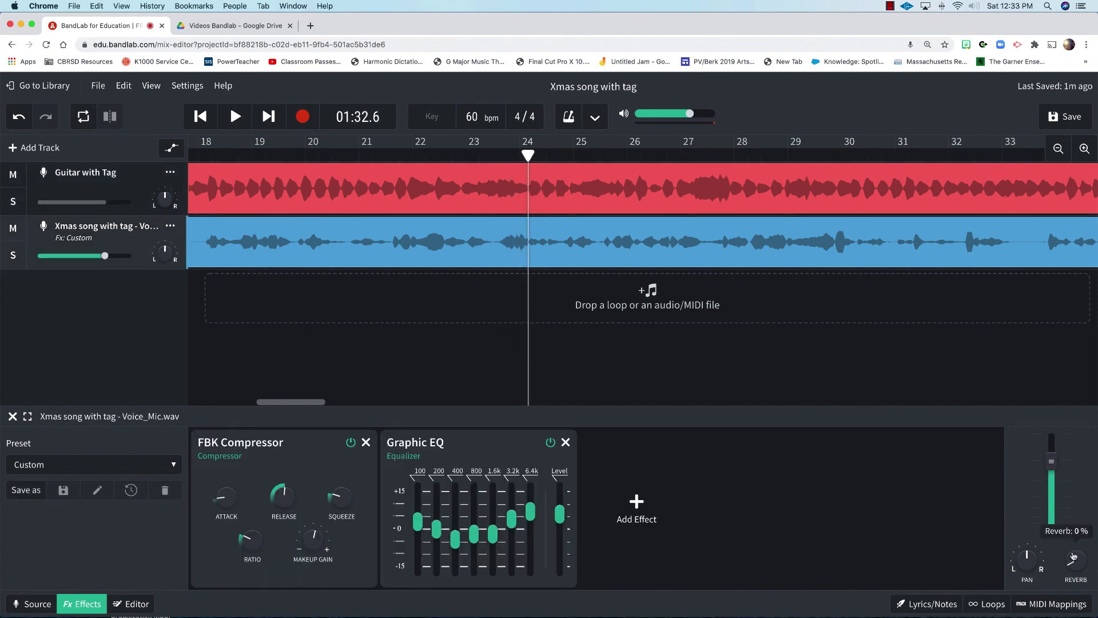
drag(1072, 552, 1072, 503)
key(space)
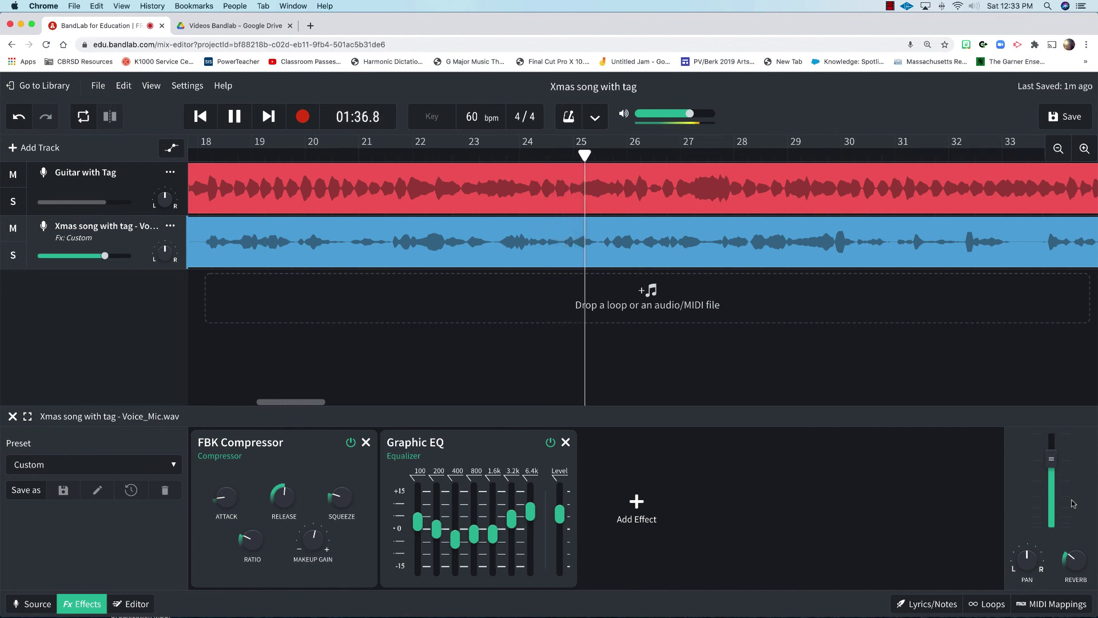
key(space)
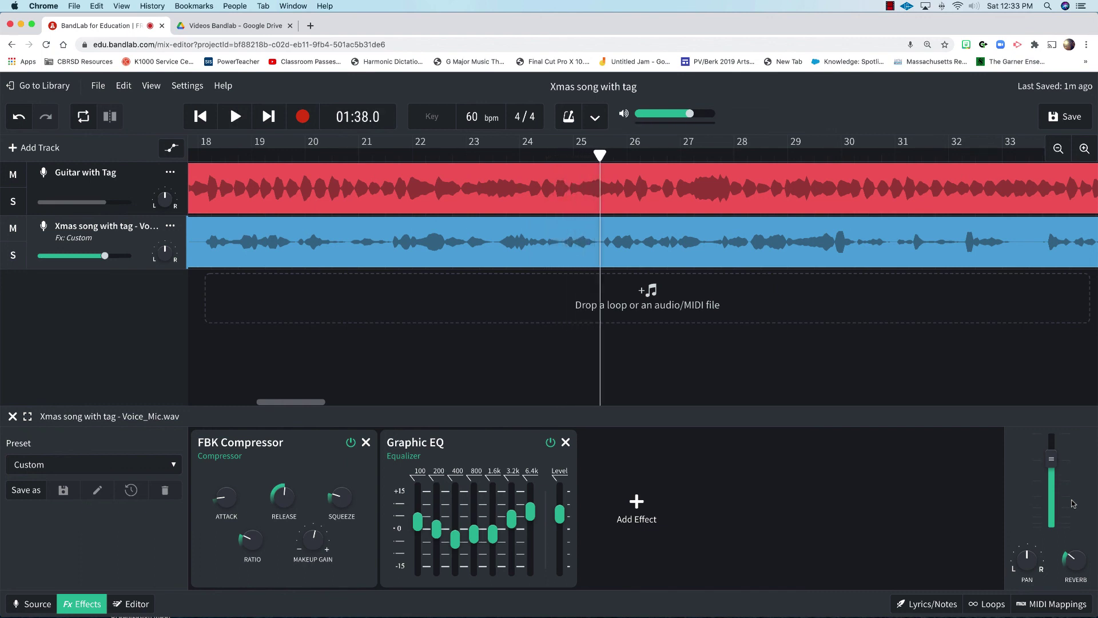